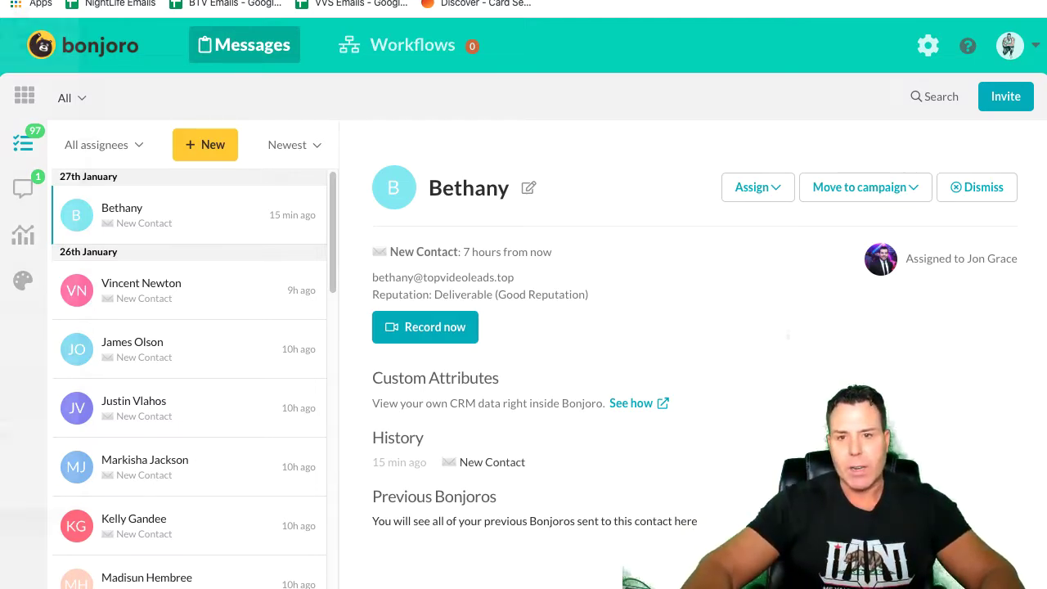
Step: Drag the 'New Bonjoros to do' email window over the Bonjoro Messages page, then shift it aside
left_click_drag(0, 1, 494, 0)
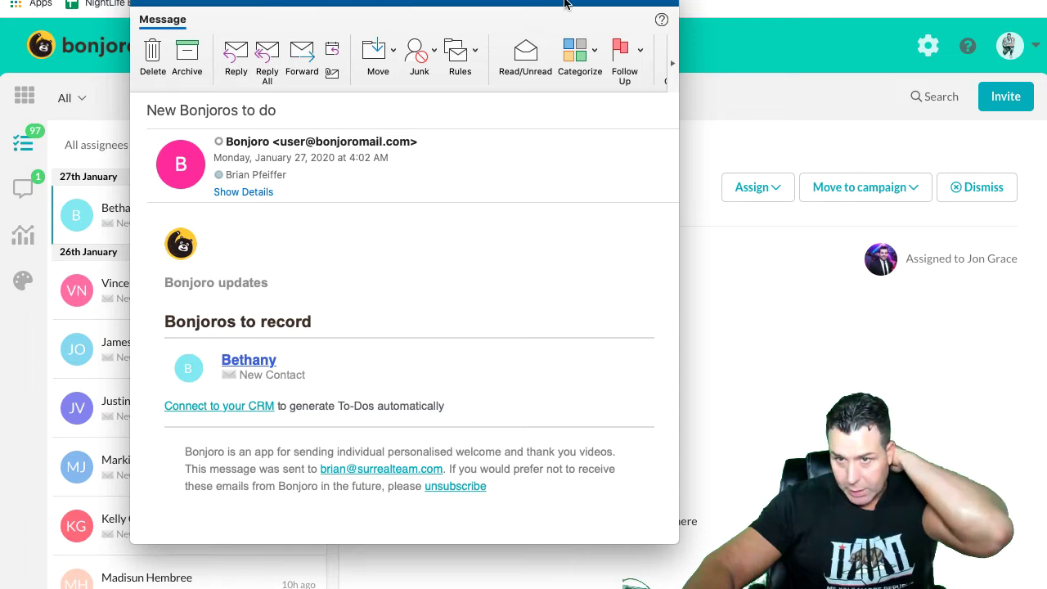
left_click_drag(575, 3, 420, 2)
Step: Minimise the Outlook notification email window to reveal the Bonjoro task list
double_click(420, 2)
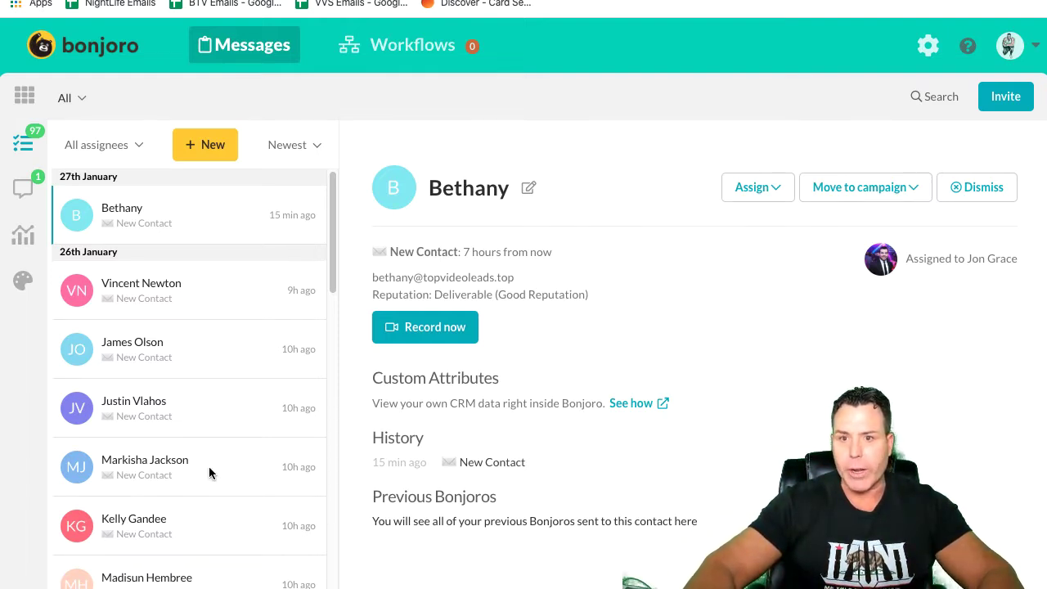
Step: Start a New To One Person message and pick the contact found by their email address
left_click(209, 147)
left_click(205, 209)
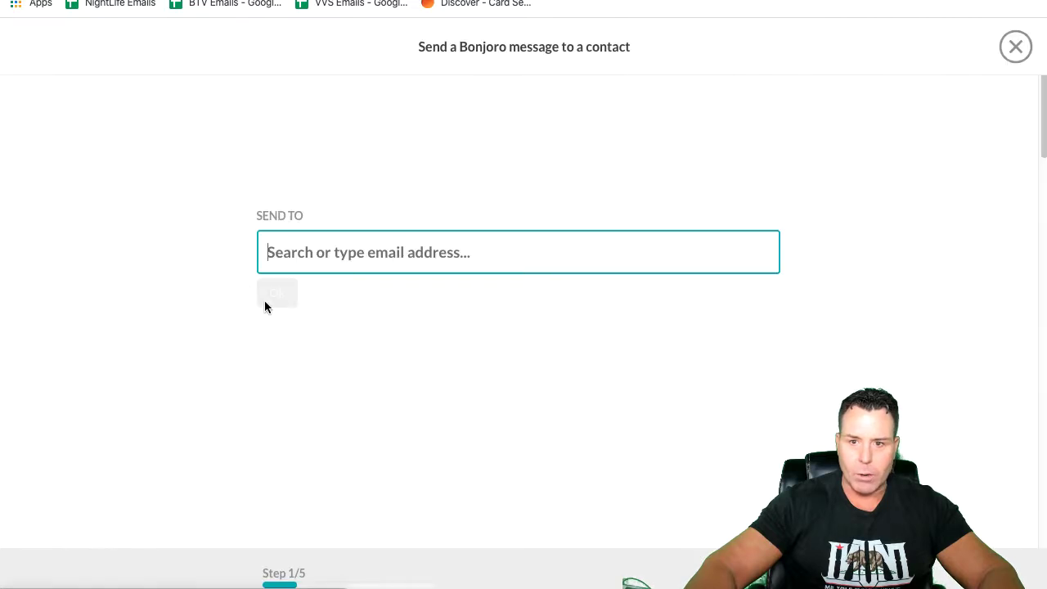
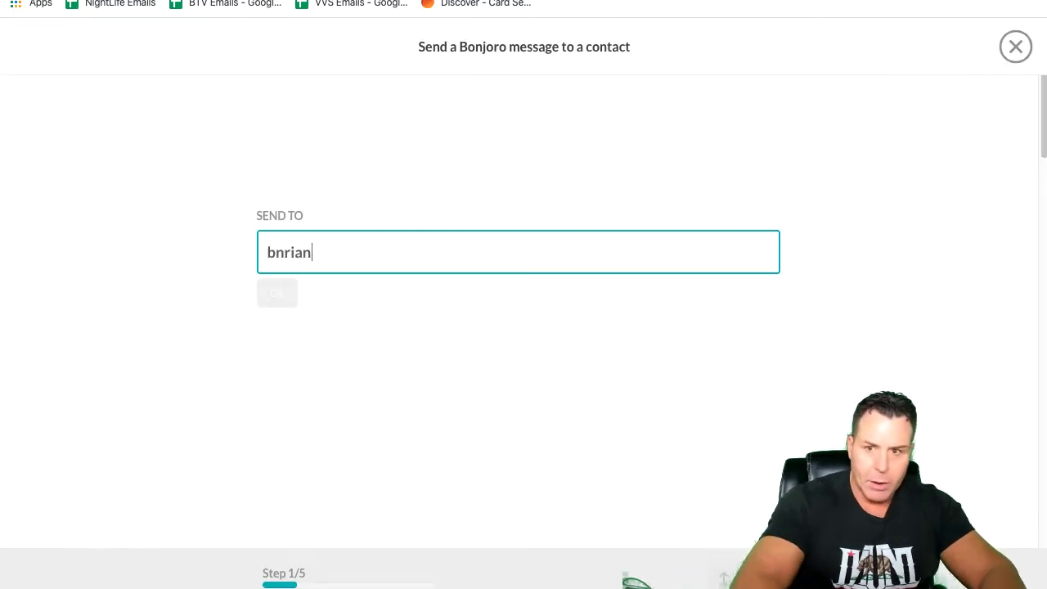
key("BackSpace")
key("BackSpace")
key("BackSpace")
key("BackSpace")
key("BackSpace")
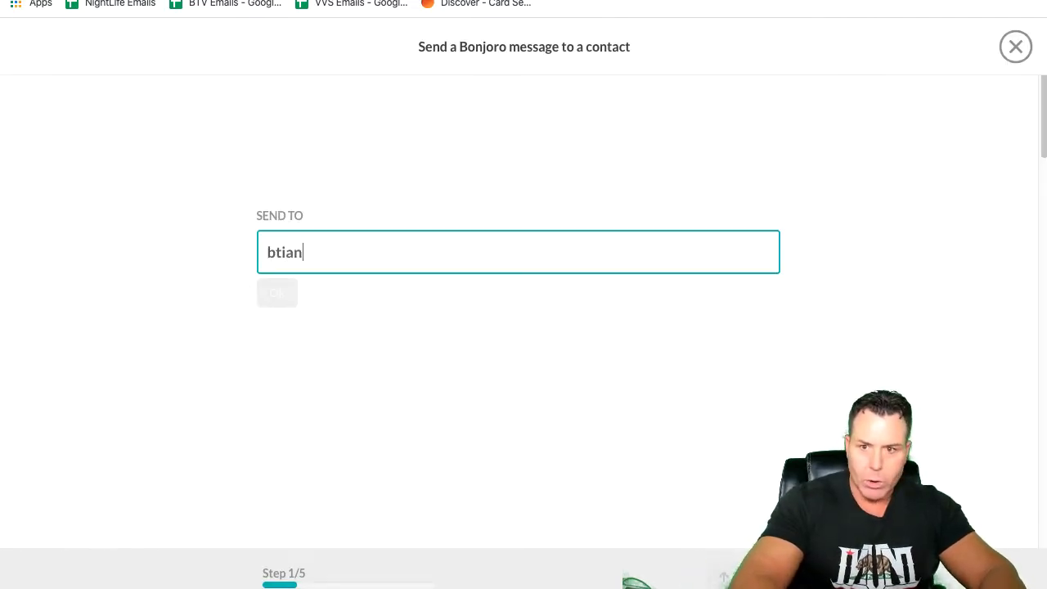
key("BackSpace")
key("BackSpace")
key("BackSpace")
key("BackSpace")
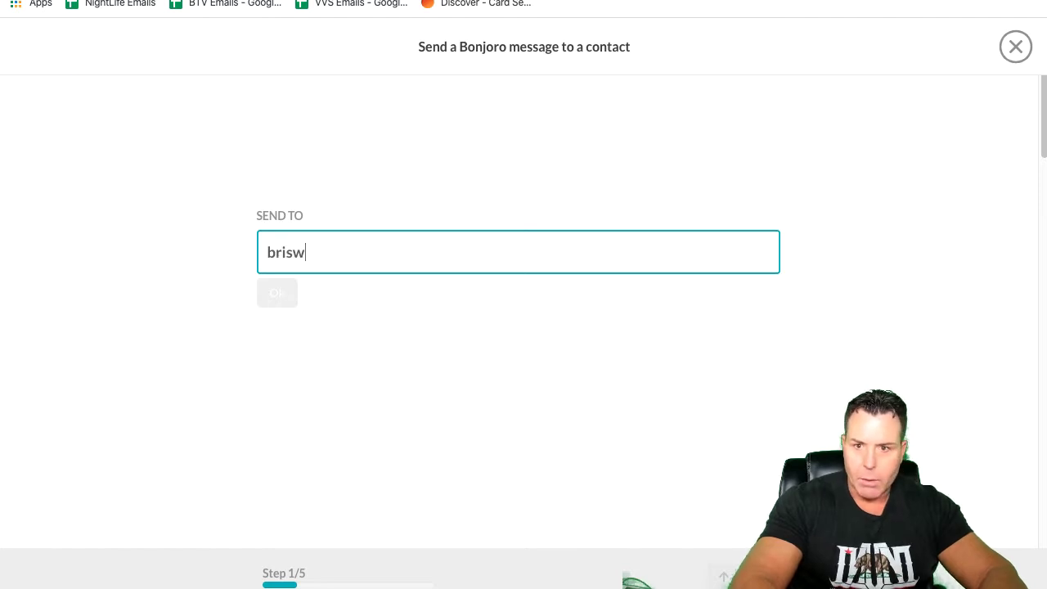
key("BackSpace")
key("BackSpace")
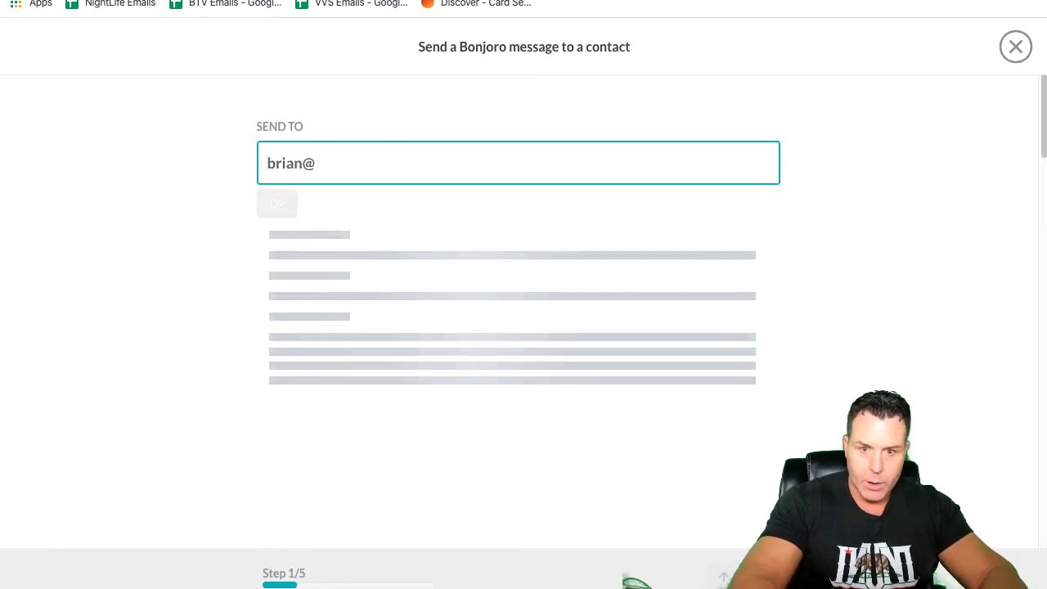
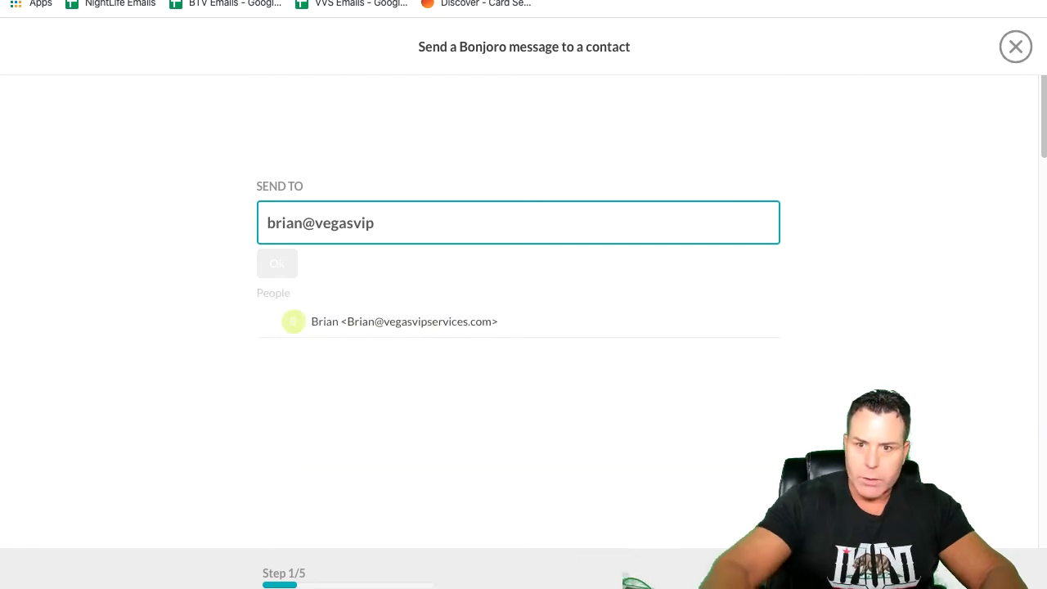
left_click(358, 323)
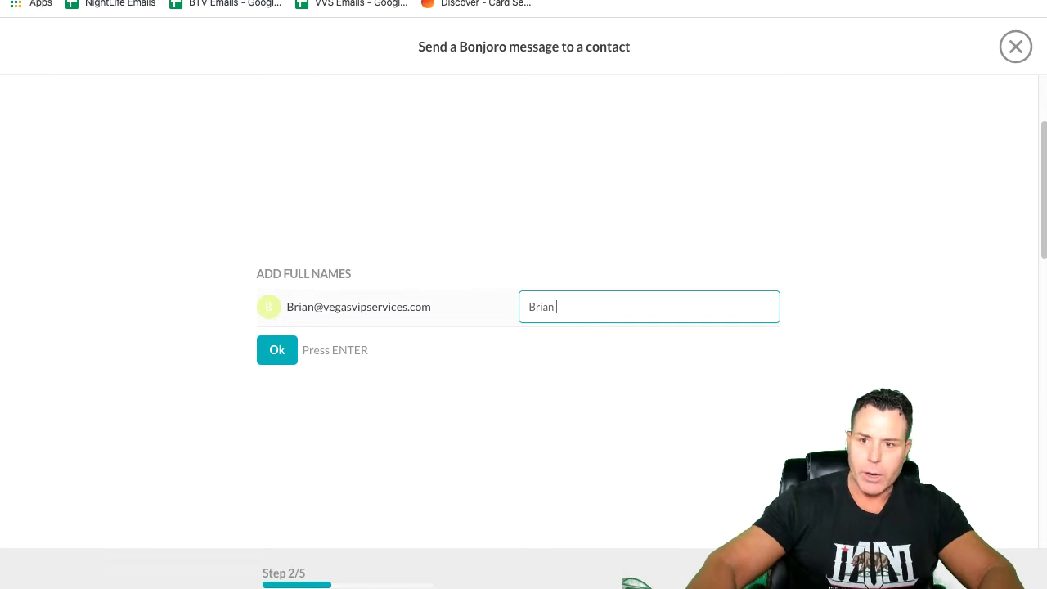
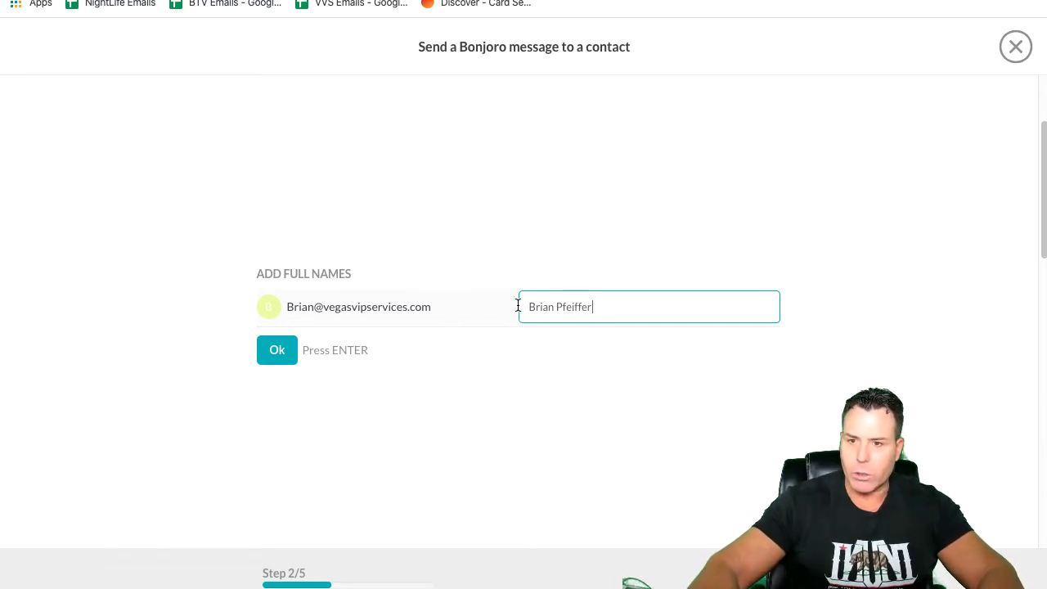
Step: Enter the contact's full name, add the note 'Tester', and keep the default assignee
left_click(273, 351)
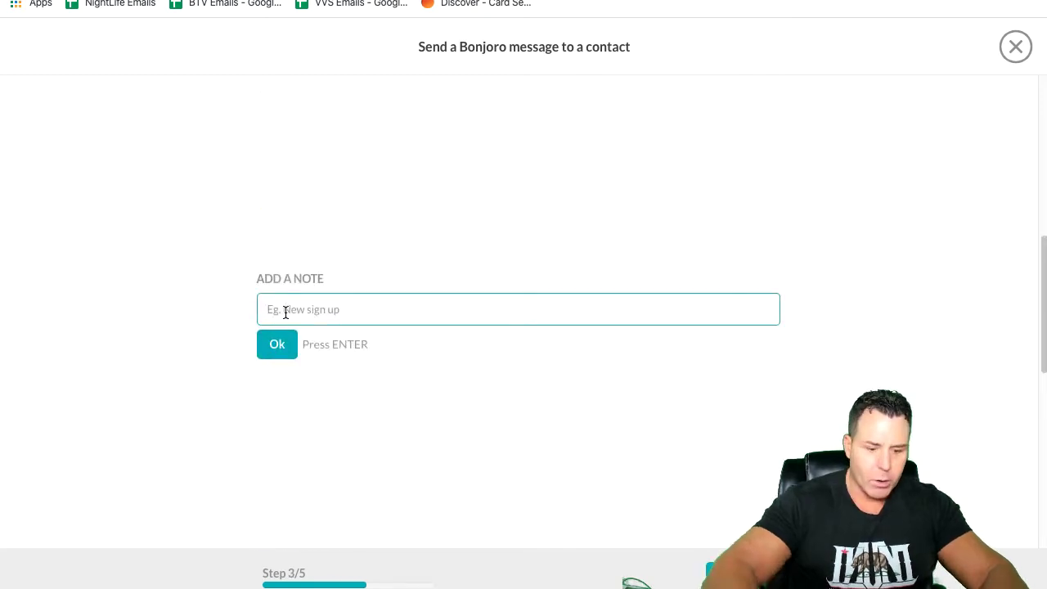
type("Tester")
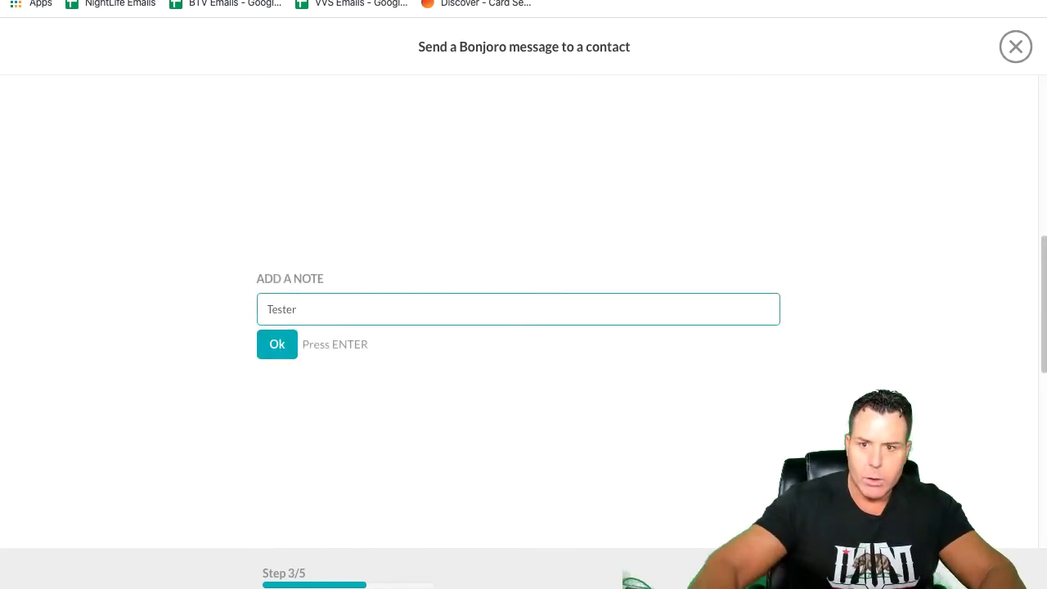
left_click(279, 348)
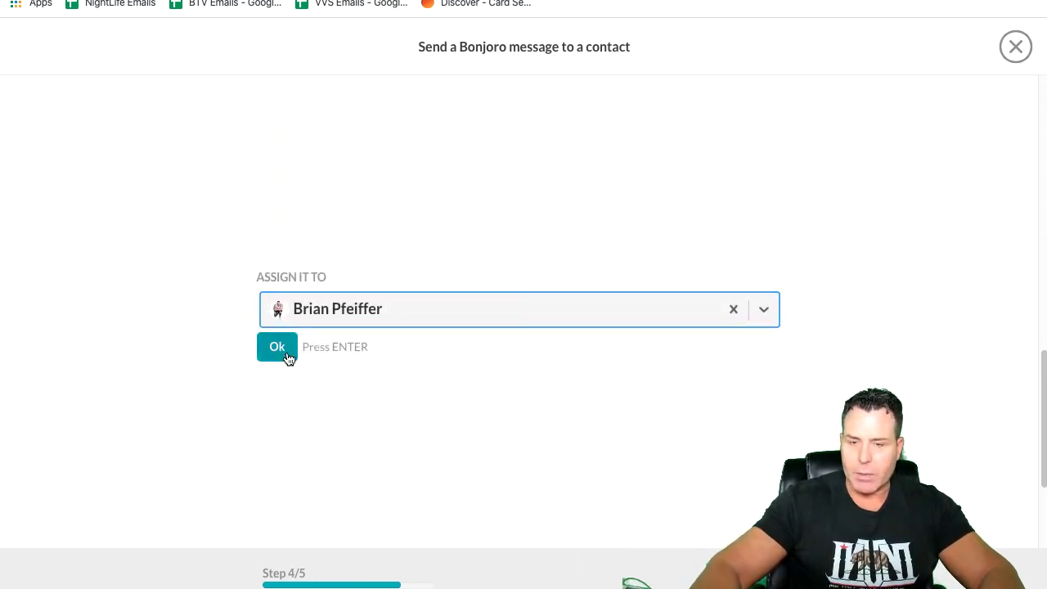
left_click(281, 347)
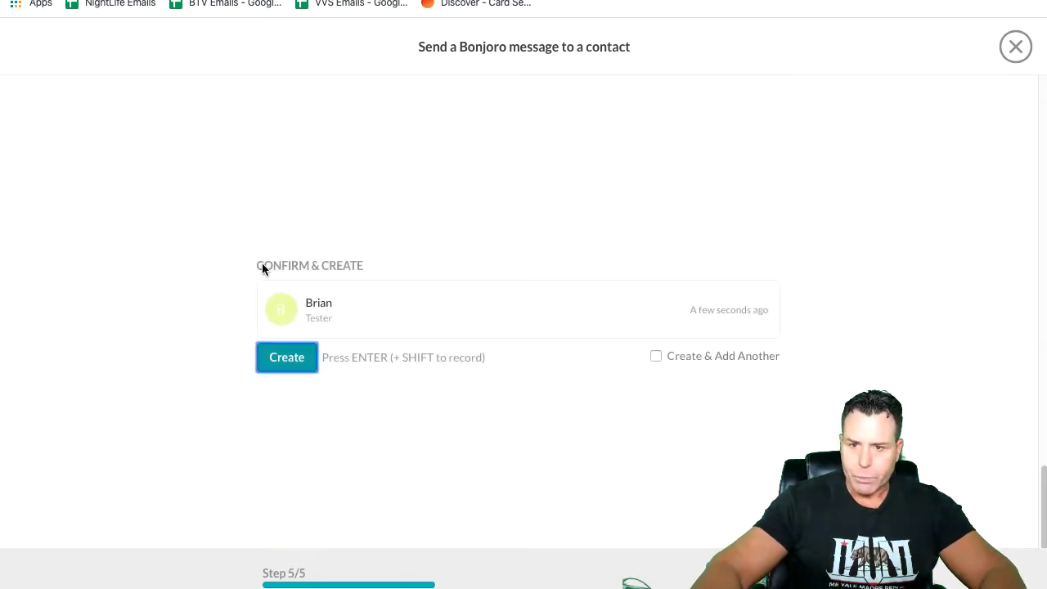
Step: Create the message to-do and choose the iPhone as the recording camera, shrinking its mirror window
left_click(298, 374)
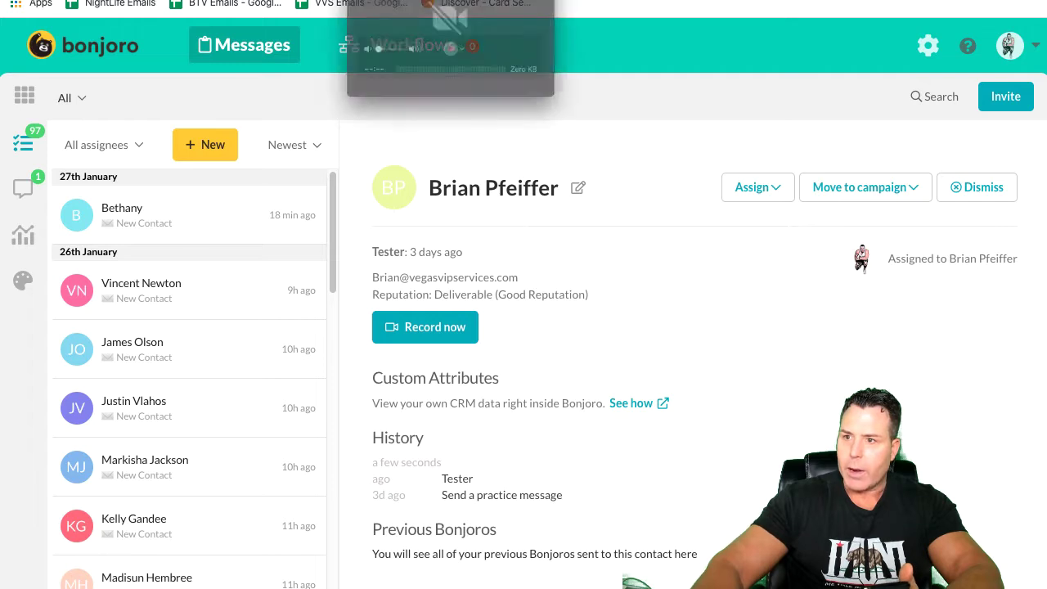
left_click(466, 62)
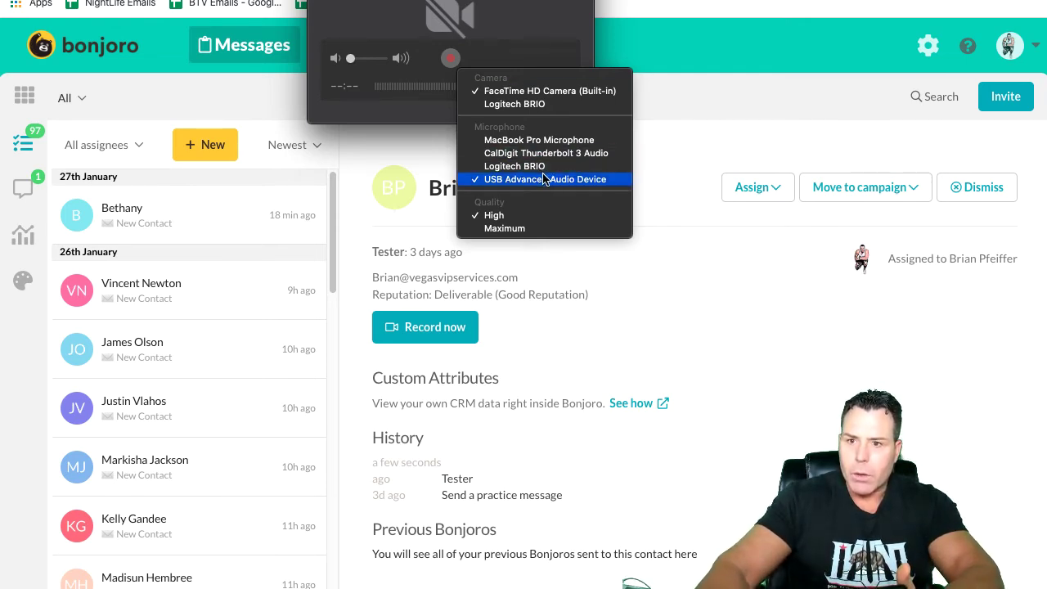
left_click(466, 60)
left_click(464, 60)
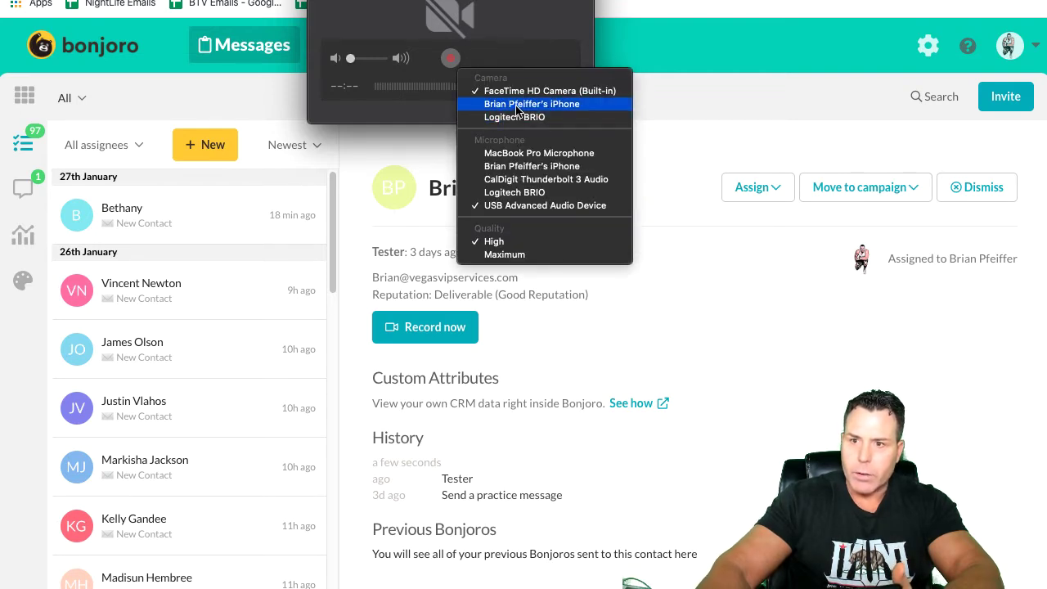
left_click(515, 105)
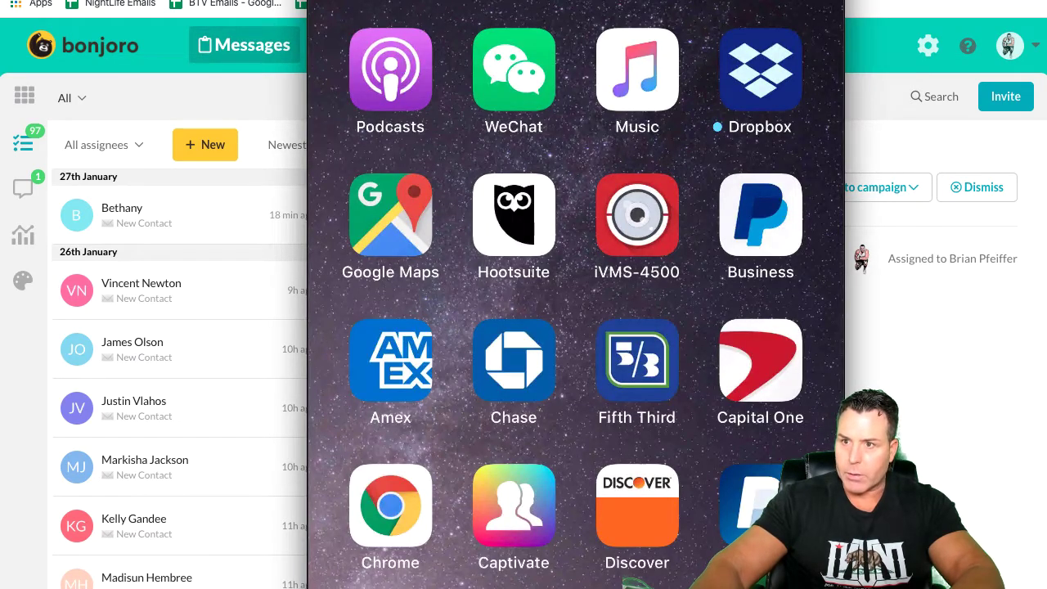
left_click_drag(844, 0, 612, 117)
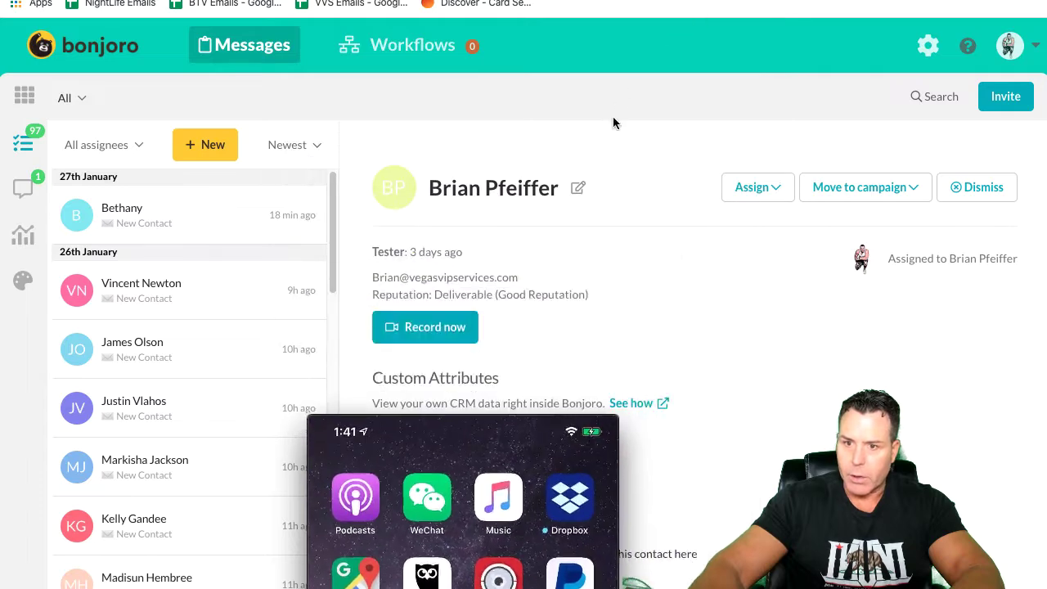
Step: Move the iPhone mirror window higher up the screen
left_click_drag(548, 421, 587, 0)
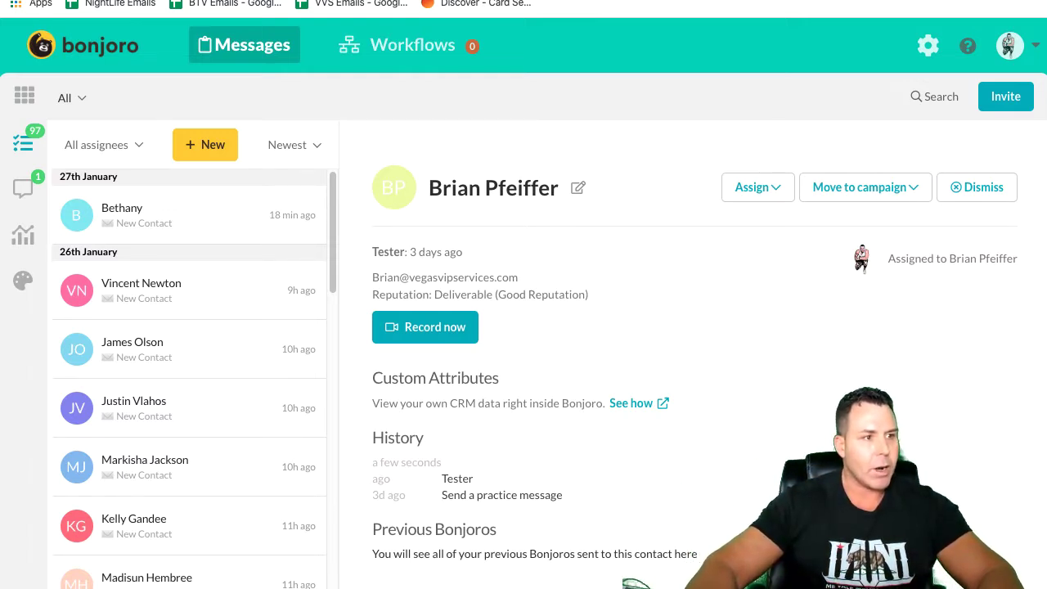
Step: Open the video from the 'Here's a personal video I recorded for you' email on its Bonjoro page
left_click_drag(0, 2, 485, 0)
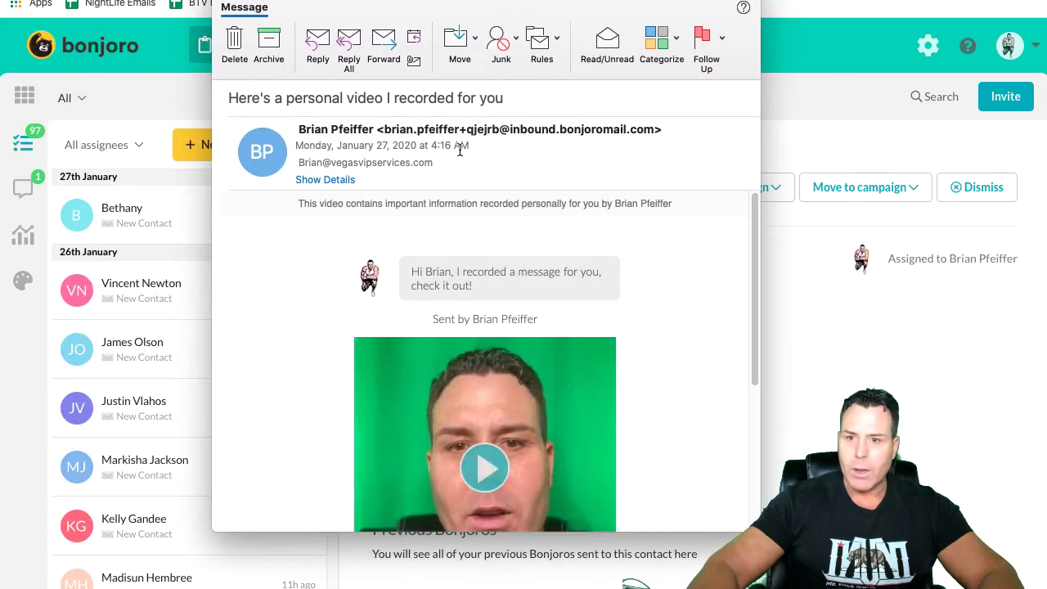
scroll(517, 345, "down", 1)
left_click_drag(750, 257, 747, 326)
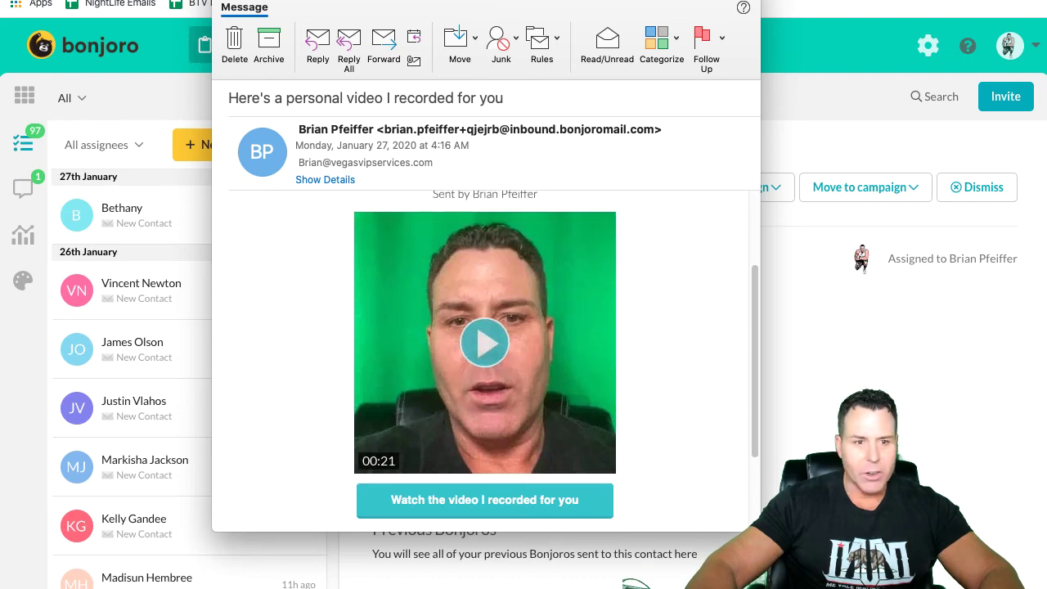
scroll(460, 338, "down", 1)
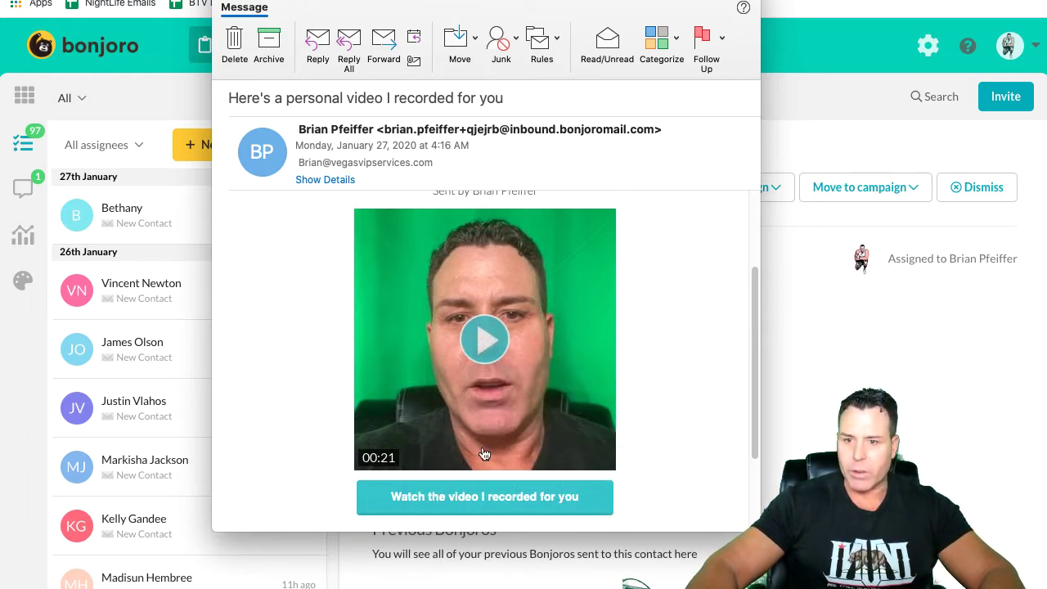
left_click(469, 378)
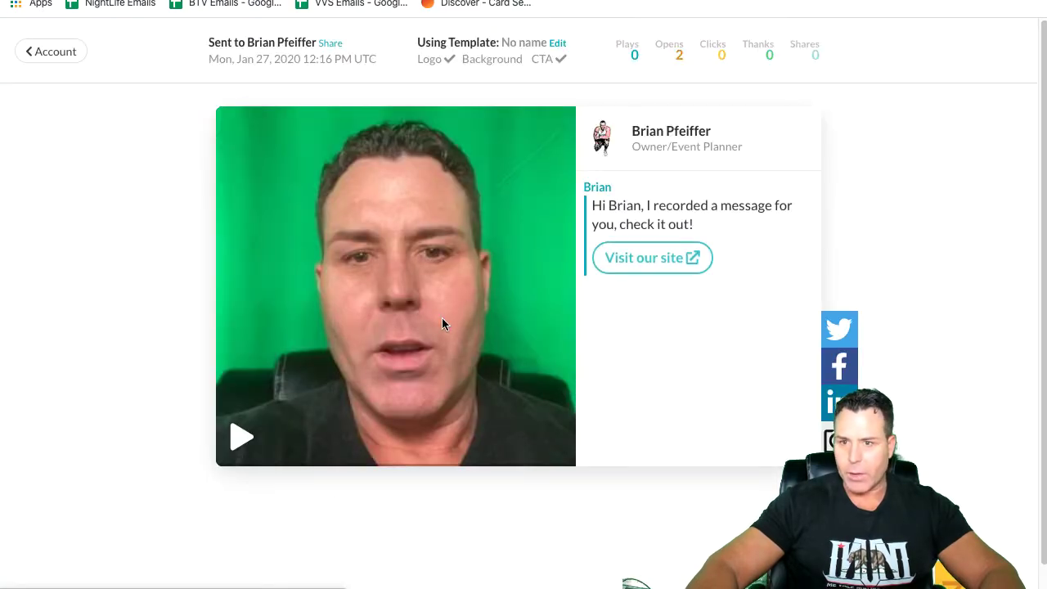
Step: Play the recorded video message on the recipient's Bonjoro page, then pause it
left_click(232, 442)
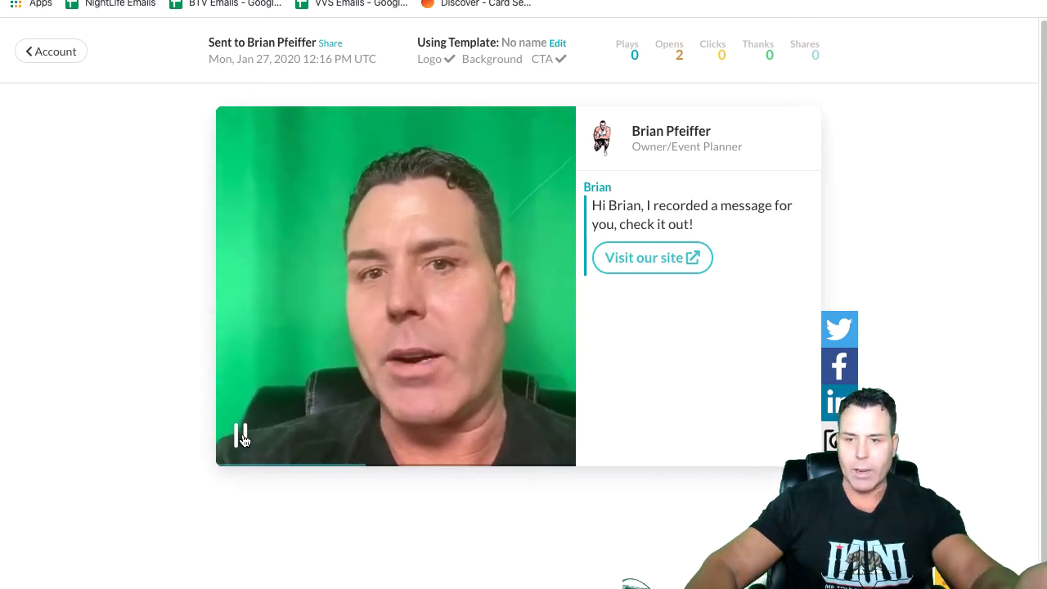
left_click(243, 440)
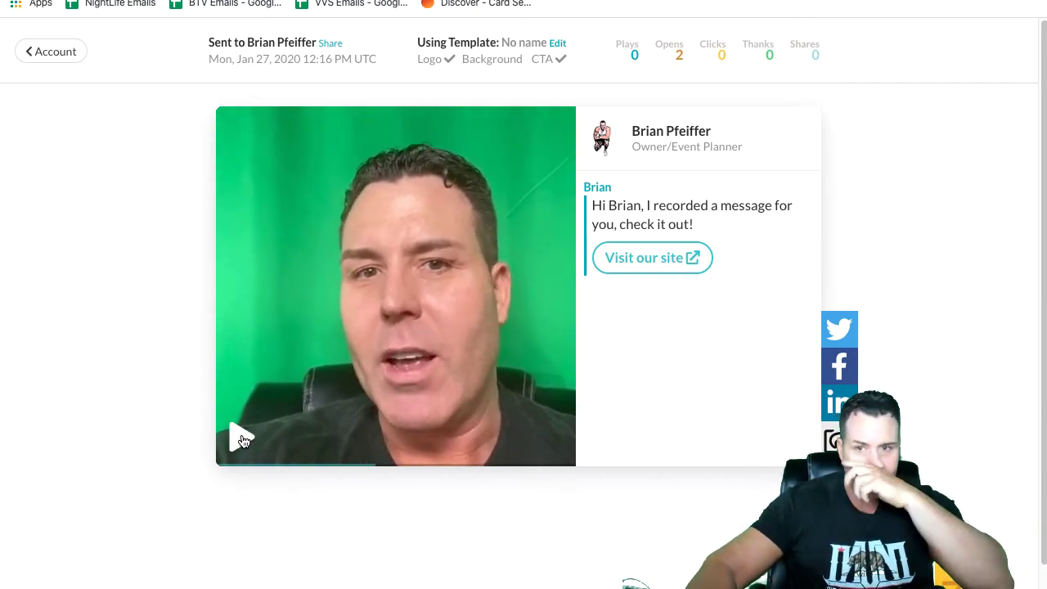